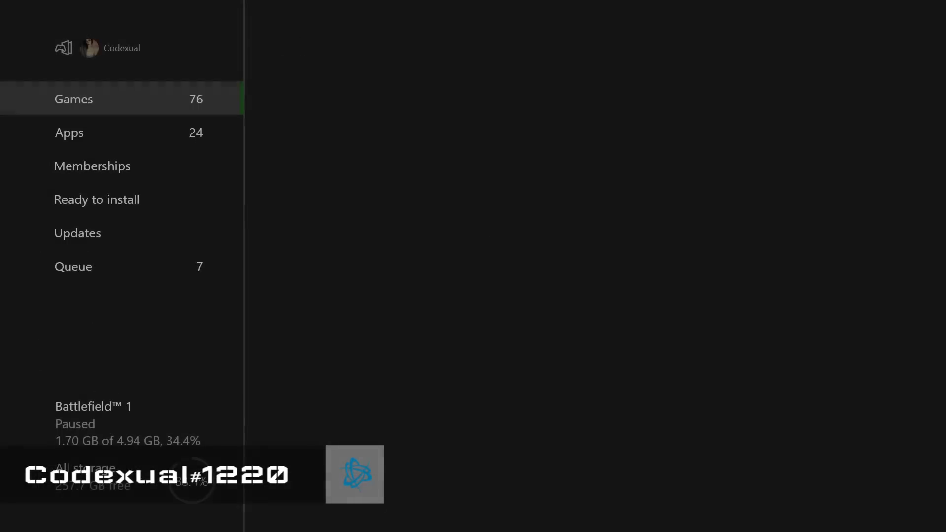
Show the download queue of the games and apps library
key(Down)
key(Down)
key(Down)
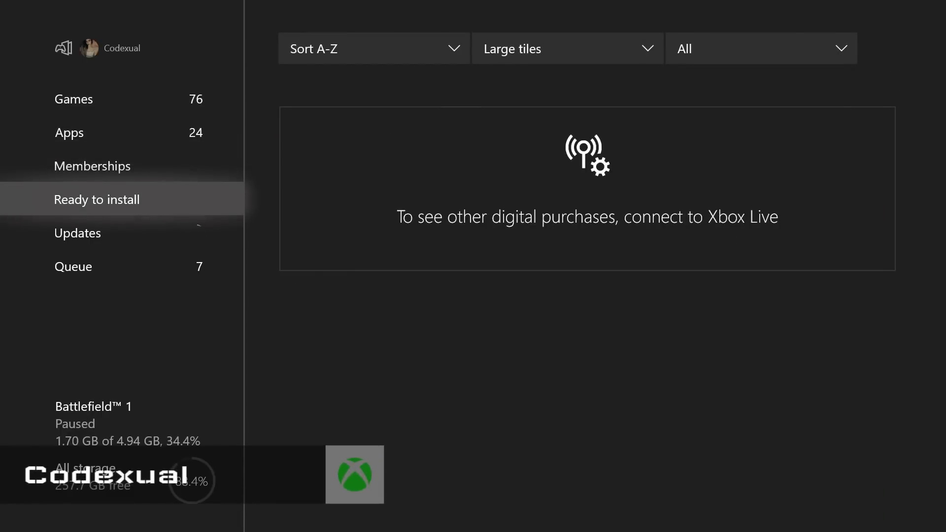
key(Down)
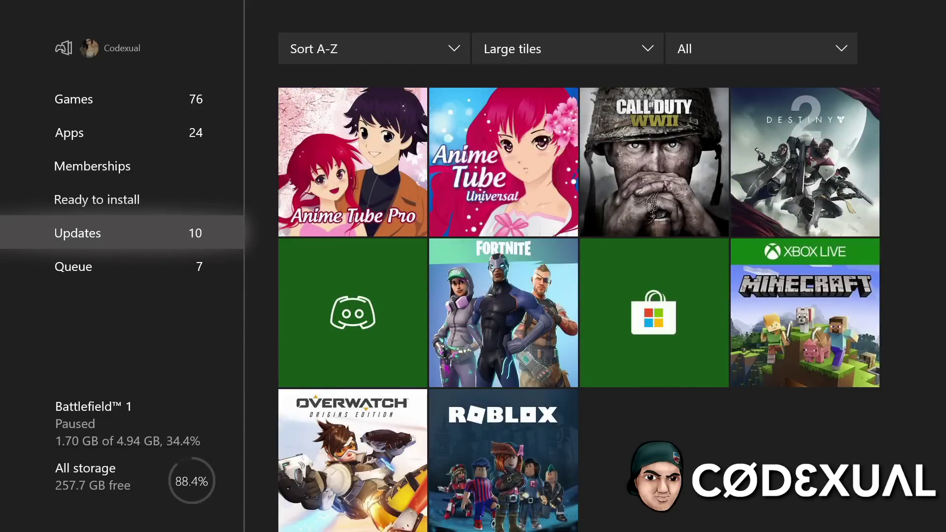
key(Down)
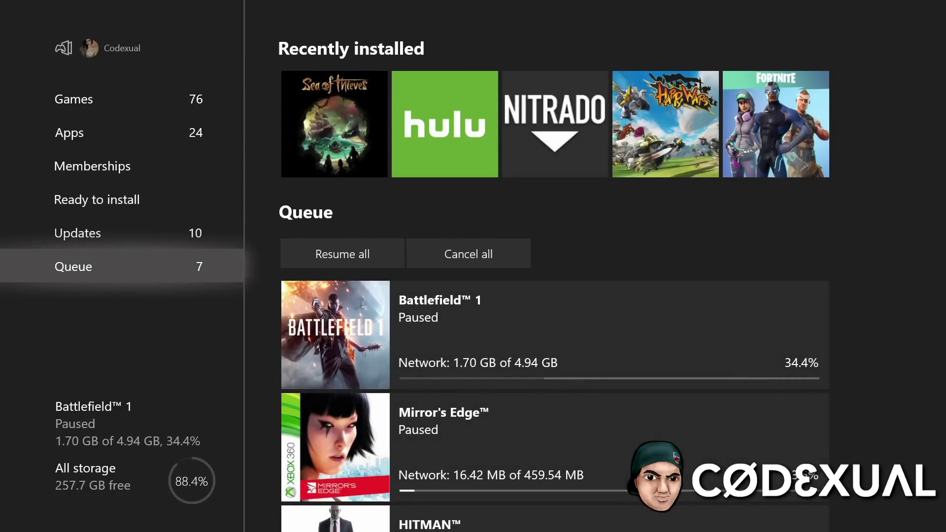
Resume updating Paladins from the list of paused downloads in the queue
key(Right)
key(Down)
key(Down)
key(Down)
key(Down)
key(Down)
key(Down)
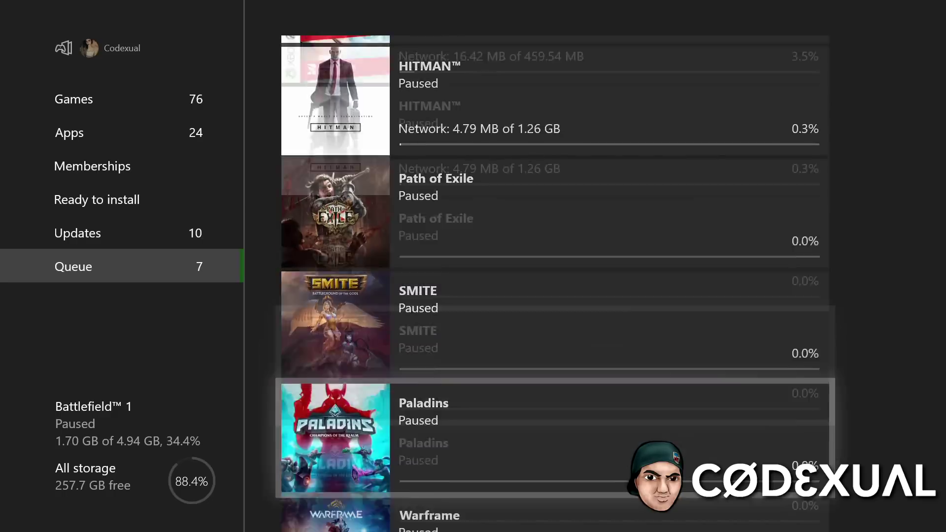
key(Menu)
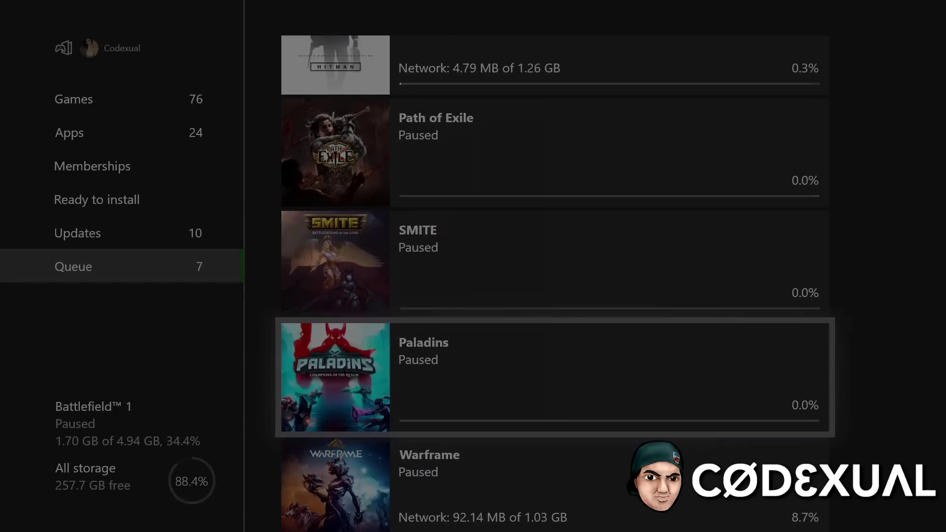
key(Down)
key(Down)
key(Down)
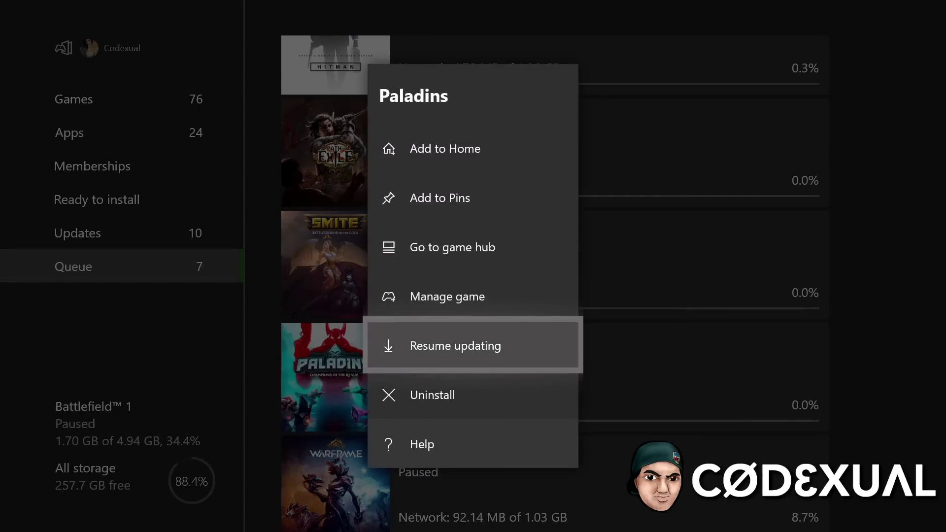
key(Return)
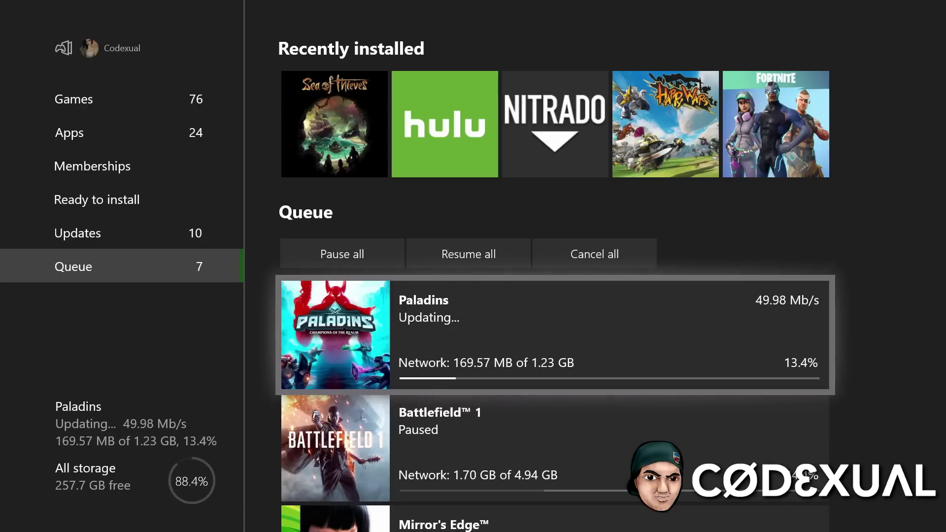
Pause the running Paladins update in the queue
key(Menu)
key(Down)
key(Down)
key(Down)
key(Down)
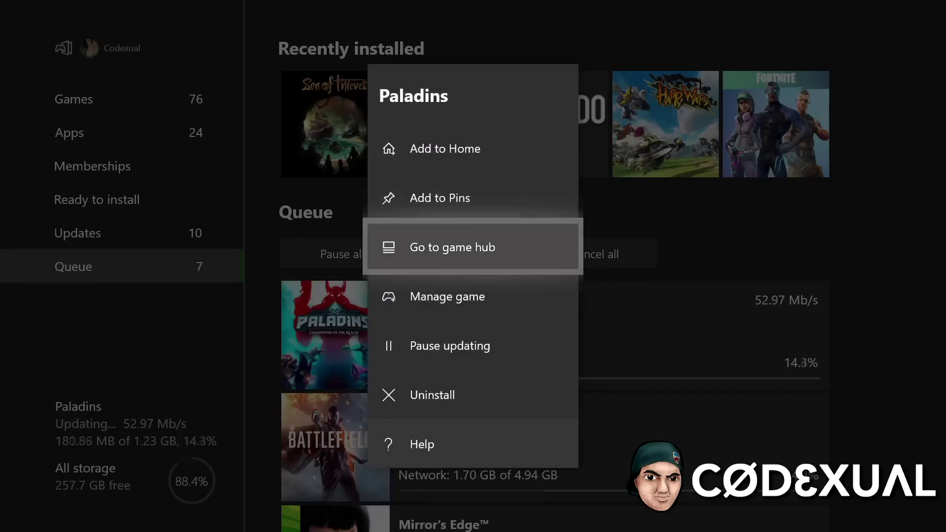
key(Escape)
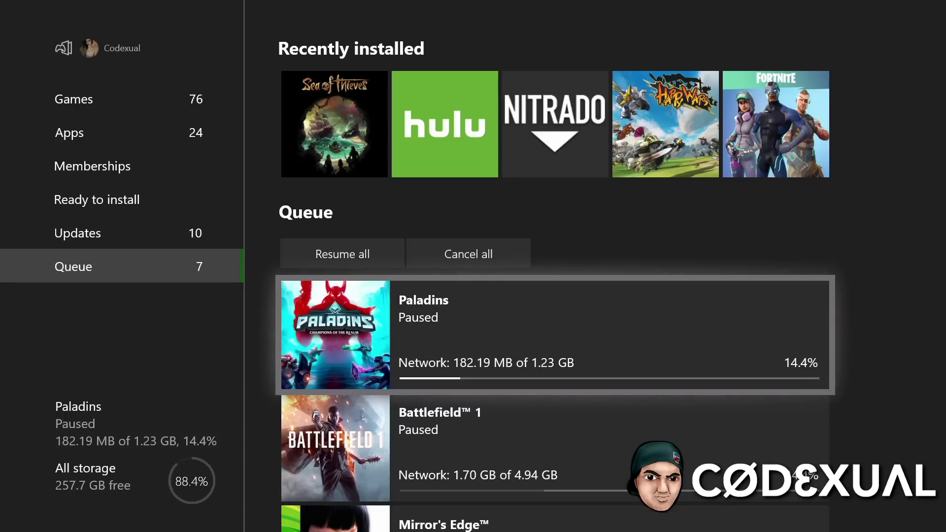
Open the advanced settings of the console's network configuration
key(super)
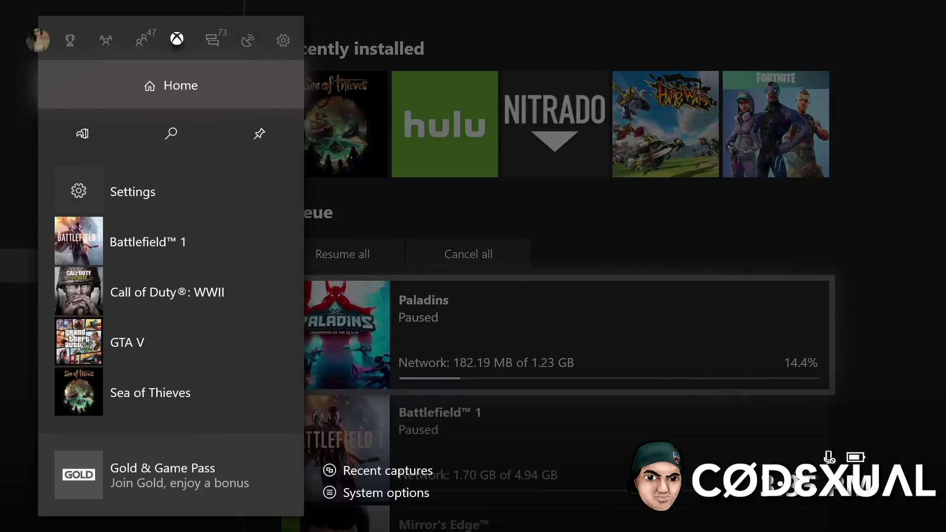
key(Right)
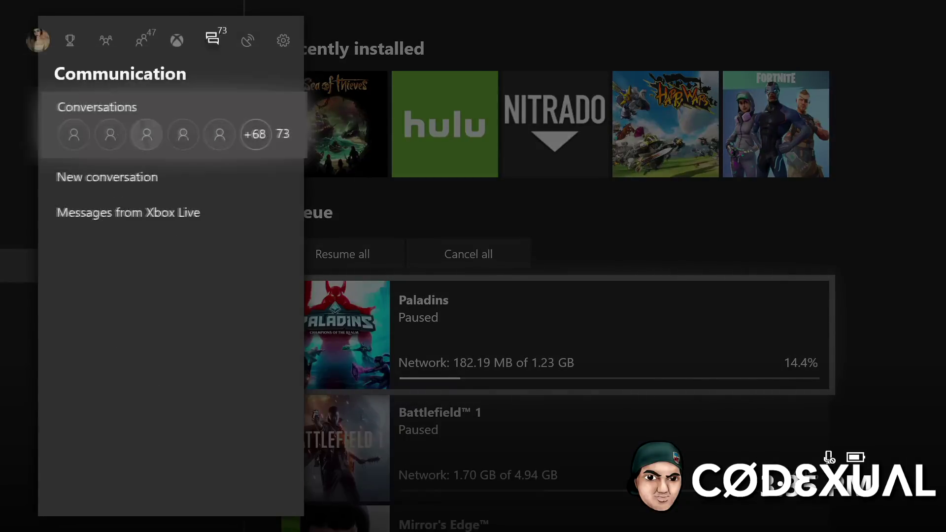
key(Right)
key(Right)
key(Down)
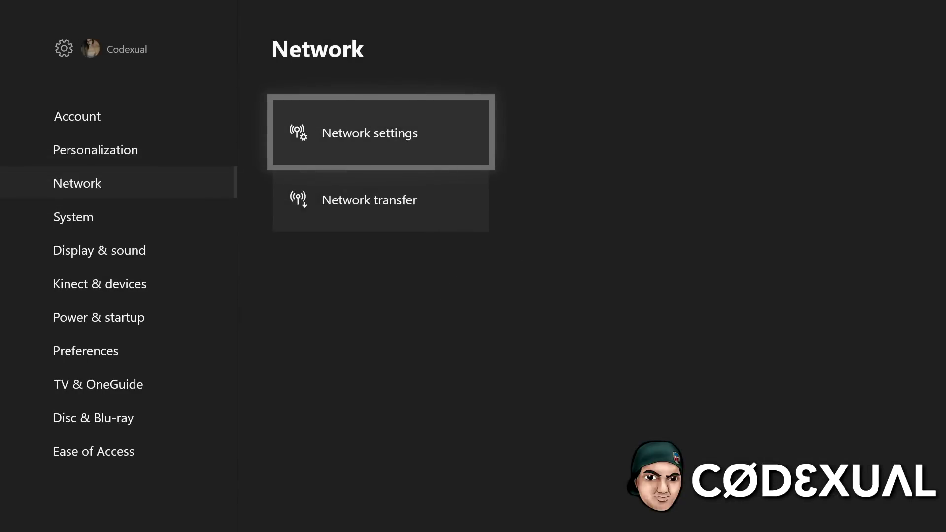
key(Left)
key(Right)
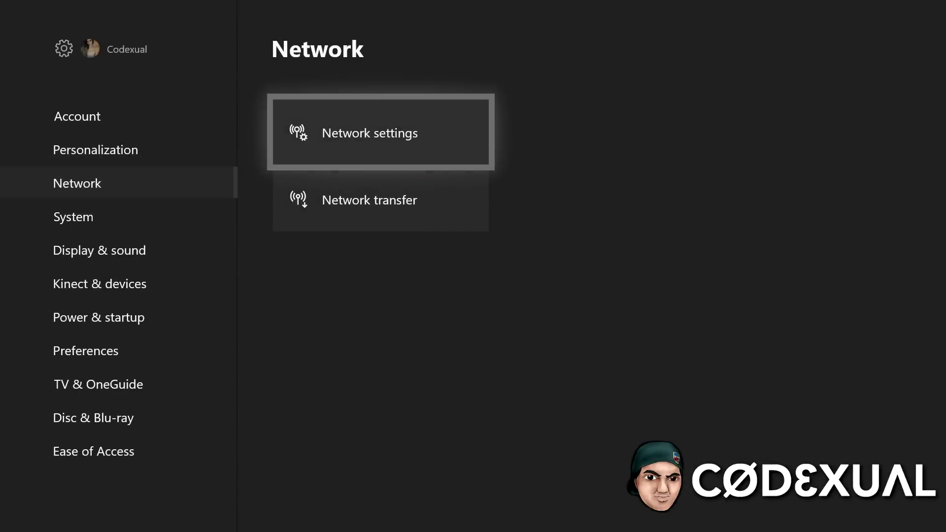
key(Return)
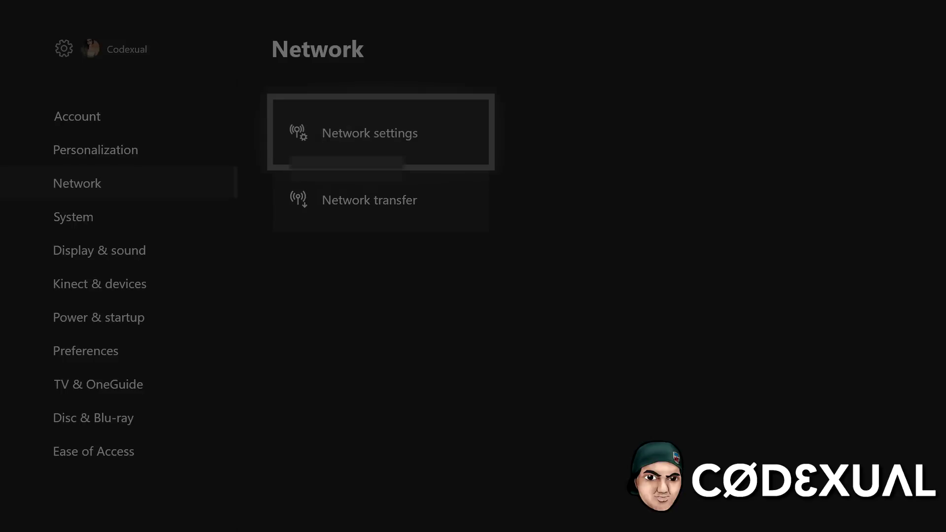
key(Down)
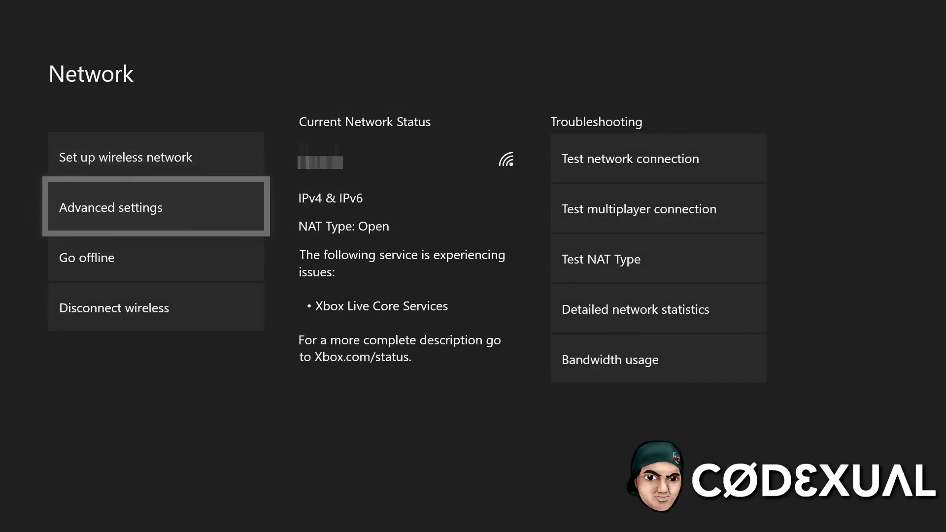
key(Return)
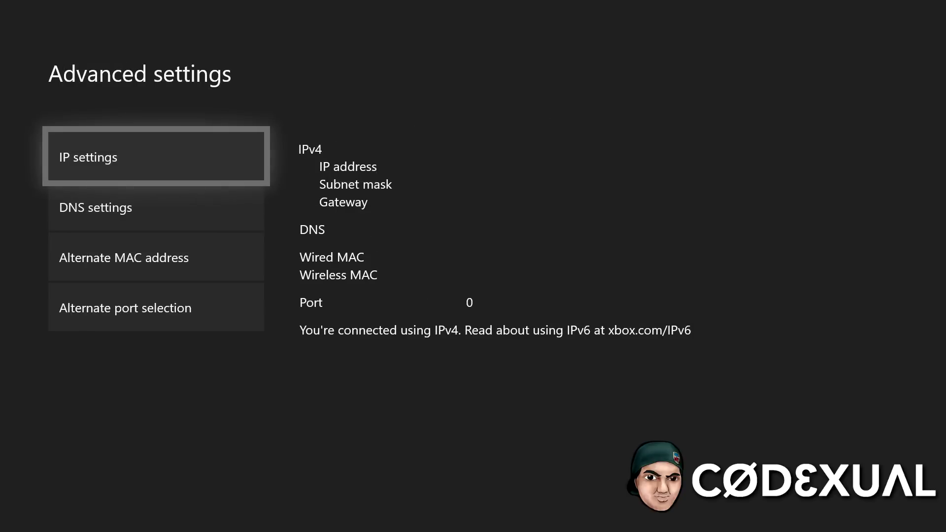
In the DNS settings, enter 1.1.1.1 as the manual primary IPv4 DNS and confirm it
key(Down)
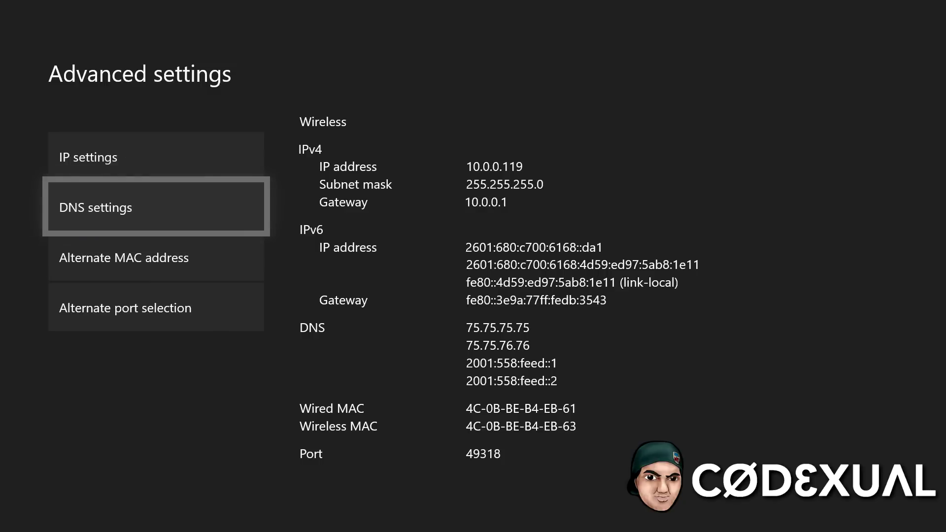
key(Return)
key(Return)
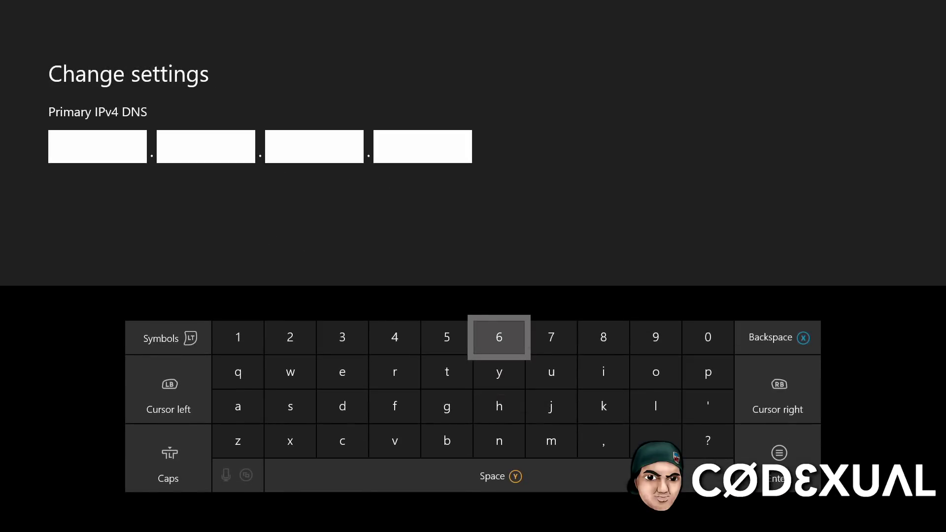
key(Left)
key(Left)
key(Left)
key(Left)
key(Left)
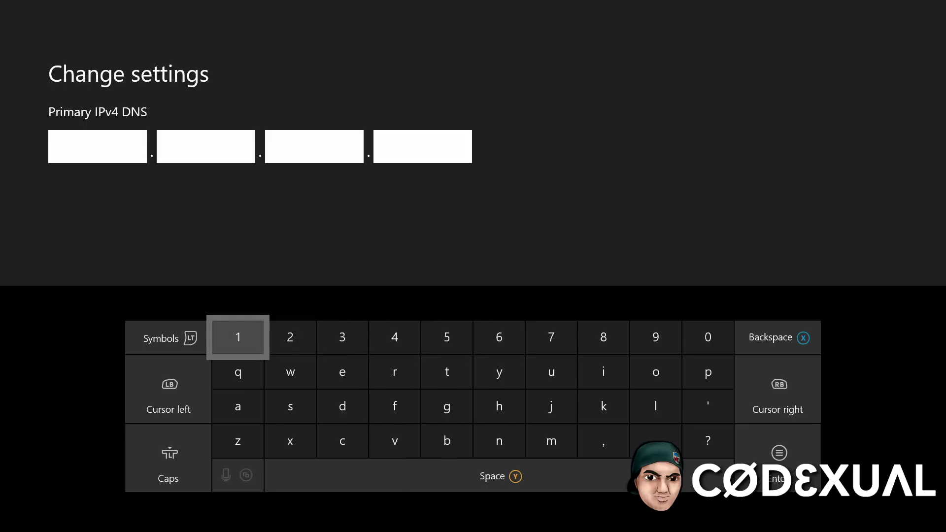
key(Return)
key(Left)
key(Left)
key(Down)
key(Left)
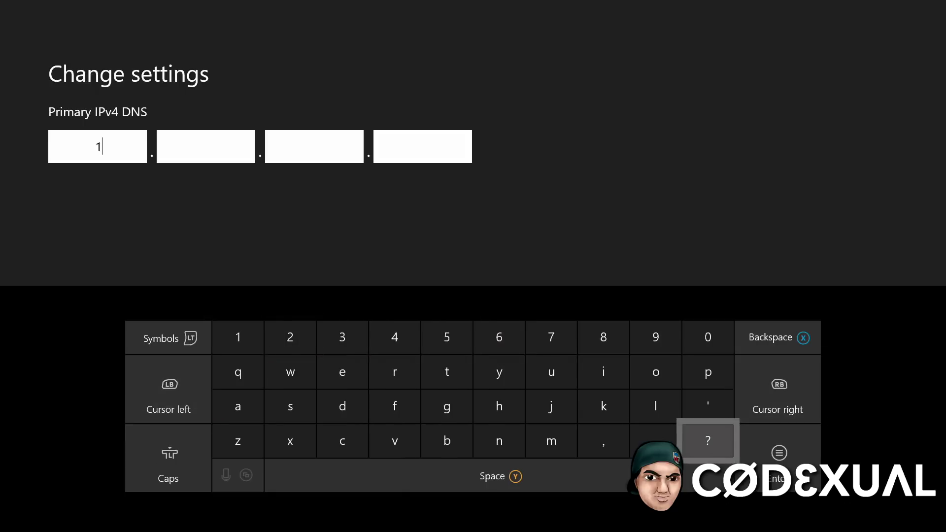
key(Return)
key(Up)
key(Right)
key(Right)
key(Up)
key(Right)
key(Return)
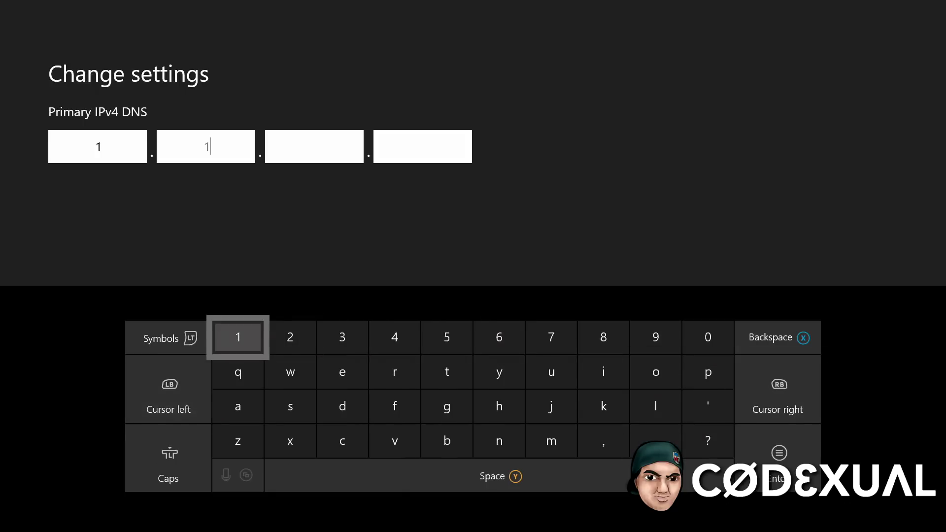
key(Down)
key(Left)
key(Left)
key(Down)
key(Left)
key(Return)
key(Right)
key(Right)
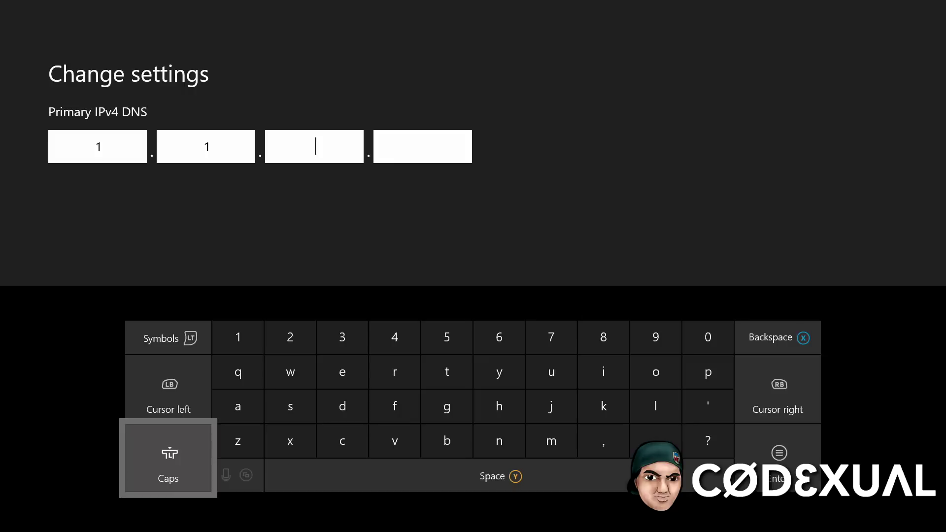
key(Up)
key(Right)
key(Return)
key(Down)
key(Left)
key(Left)
key(Down)
key(Left)
key(Left)
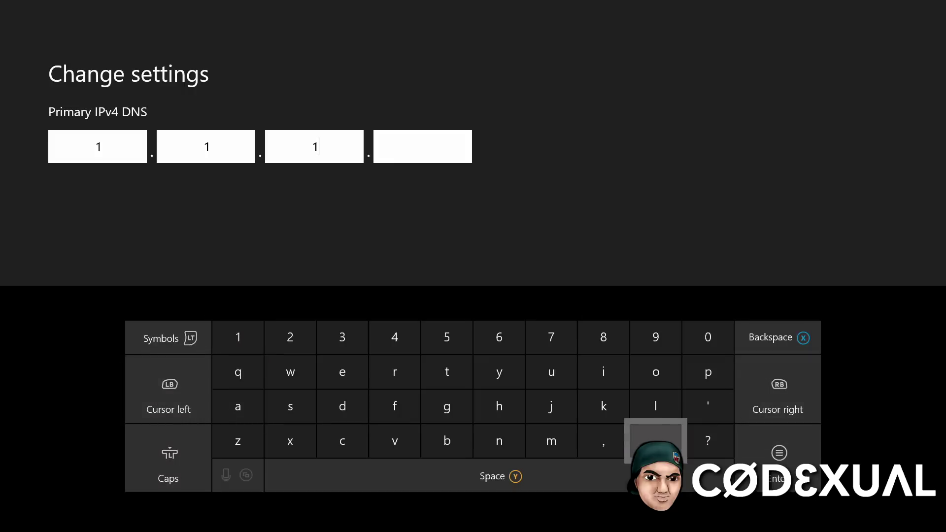
key(Return)
key(Right)
key(Right)
key(Right)
key(Up)
key(Up)
key(Right)
key(Return)
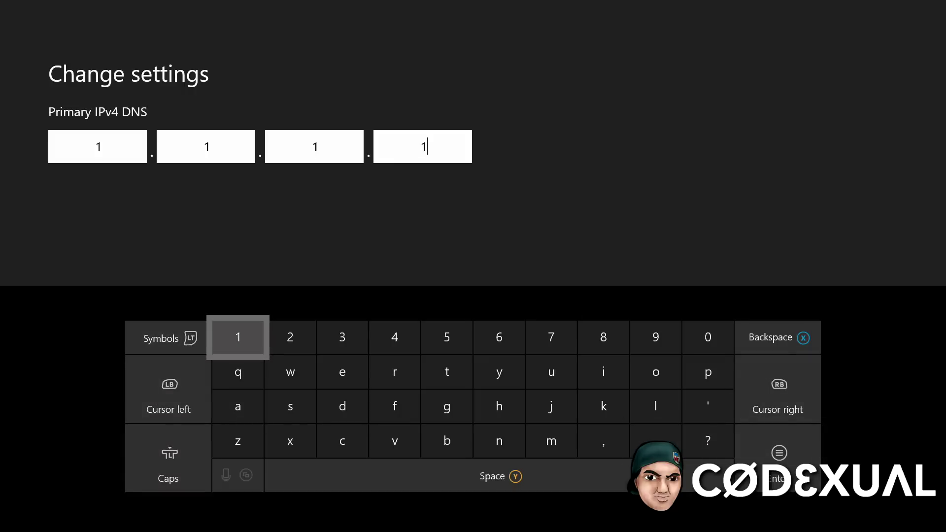
key(Return)
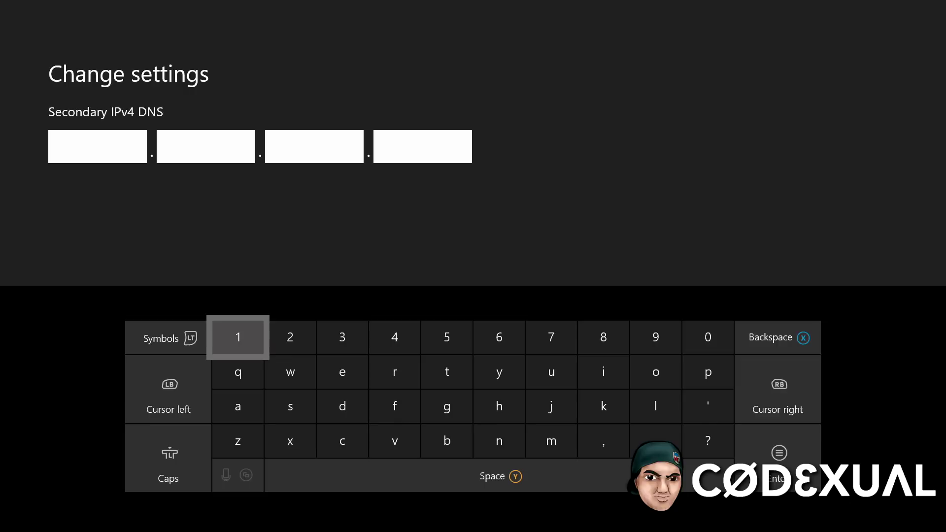
Set the secondary IPv4 DNS to 1.0.0.1, confirm it and leave the advanced network settings
key(Return)
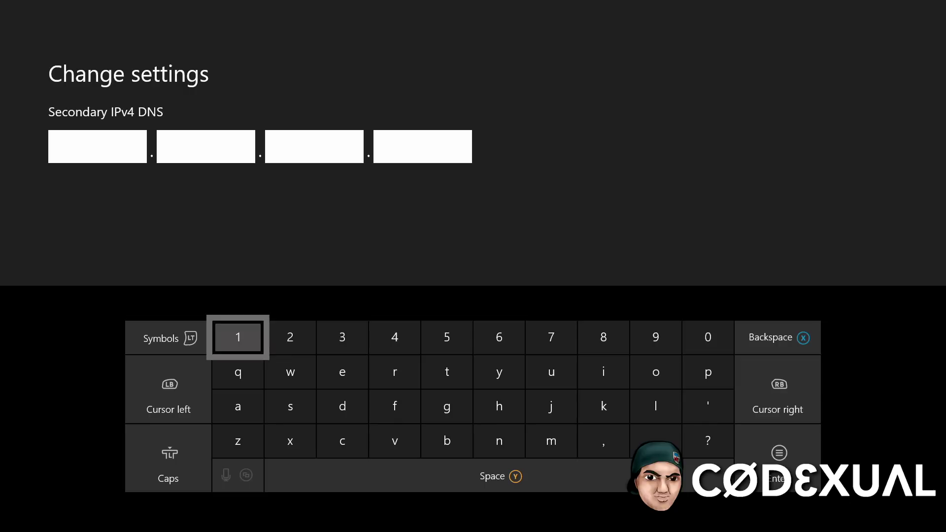
key(Left)
key(Left)
key(Down)
key(Down)
key(Down)
key(Left)
key(Return)
key(Up)
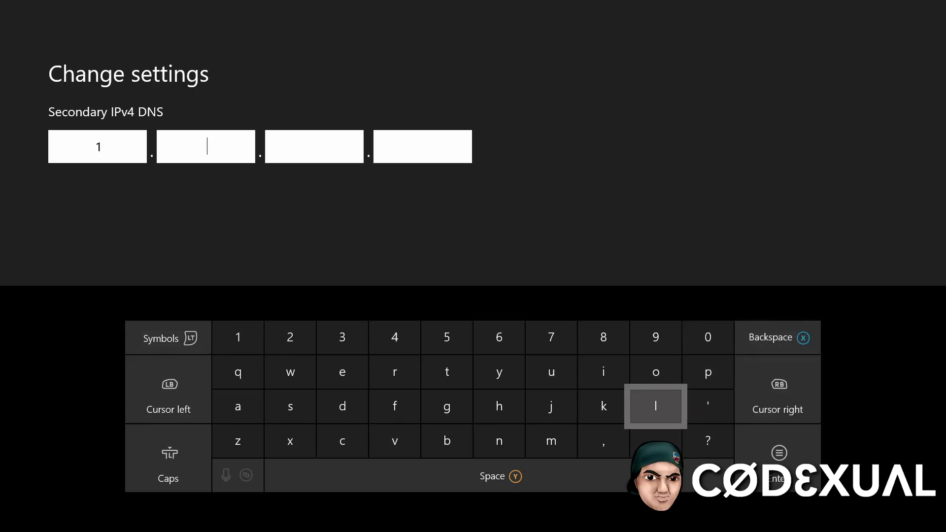
key(Up)
key(Up)
key(Right)
key(Return)
key(Right)
key(Right)
key(Down)
key(Down)
key(Left)
key(Left)
key(Left)
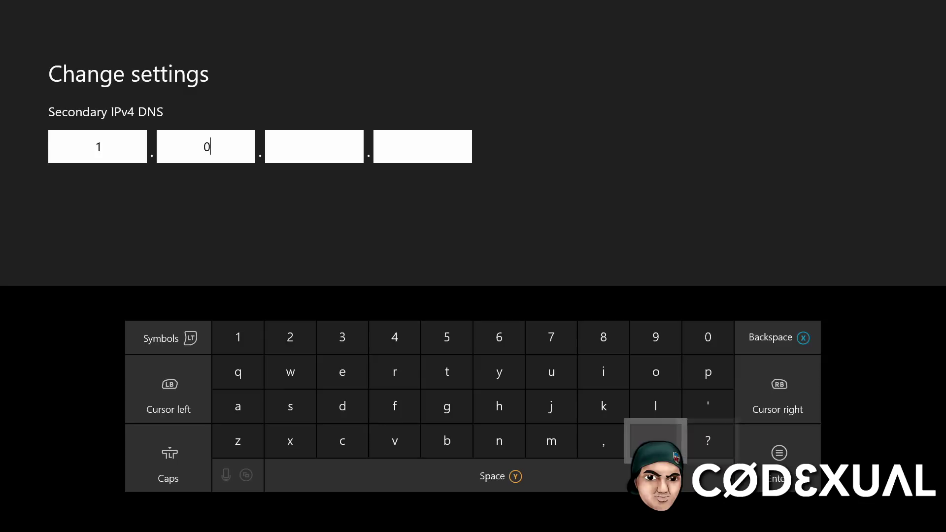
key(Return)
key(Up)
key(Up)
key(Up)
key(Right)
key(Return)
key(Down)
key(Down)
key(Down)
key(Left)
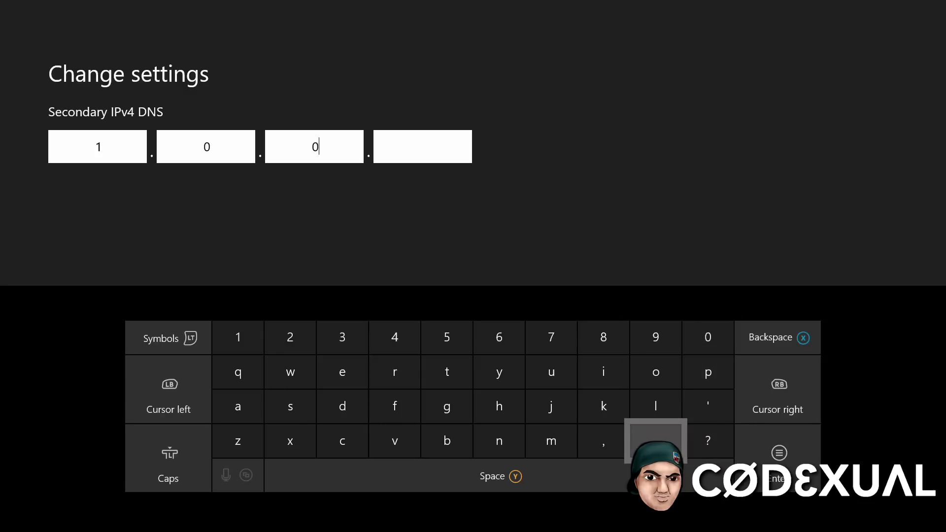
key(Return)
key(Right)
key(Right)
key(Right)
key(Up)
key(Up)
key(Right)
key(Return)
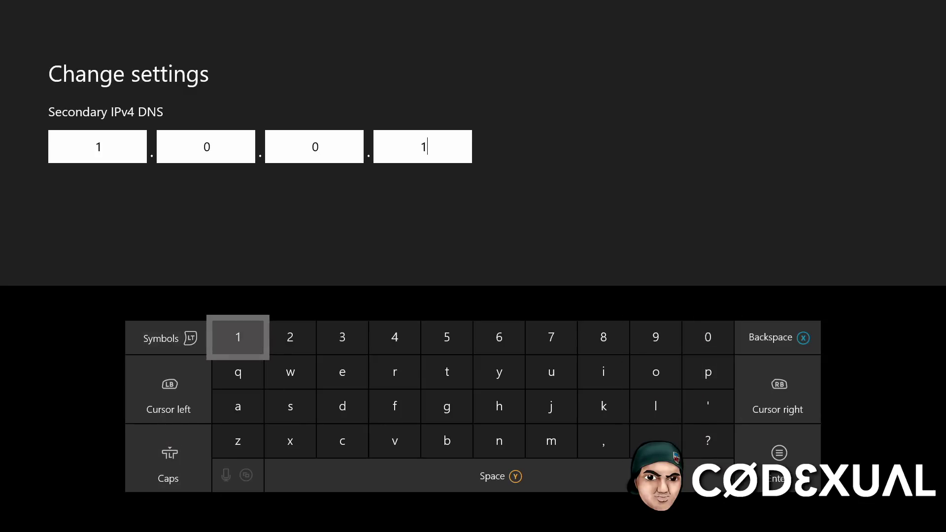
key(Return)
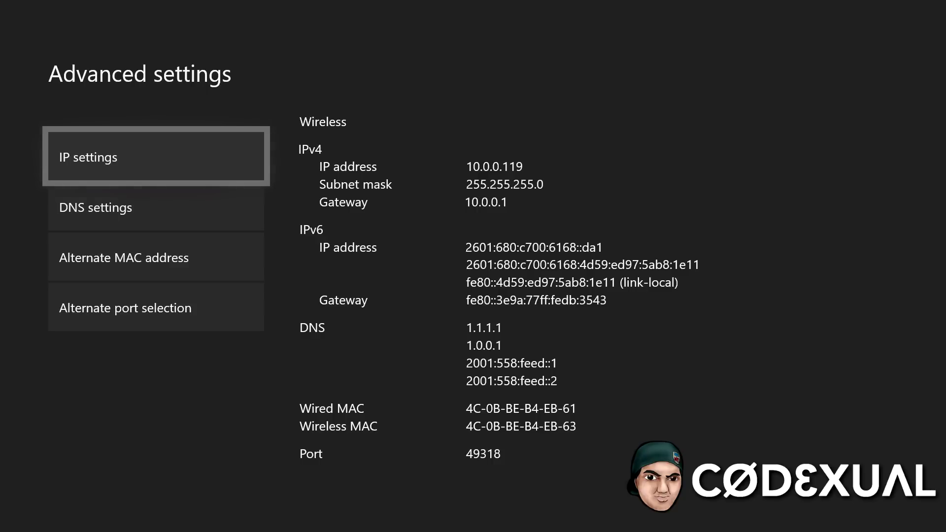
key(Escape)
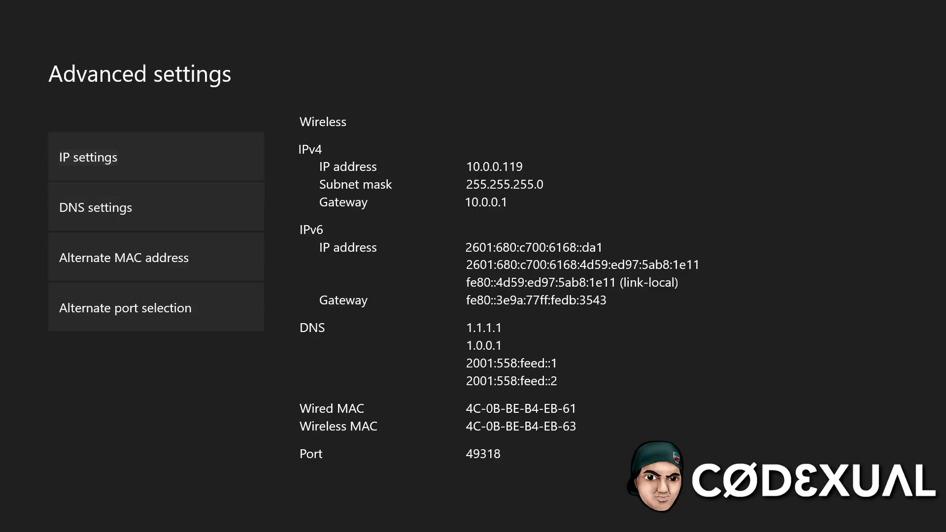
Return to My games & apps and show its download queue
key(super)
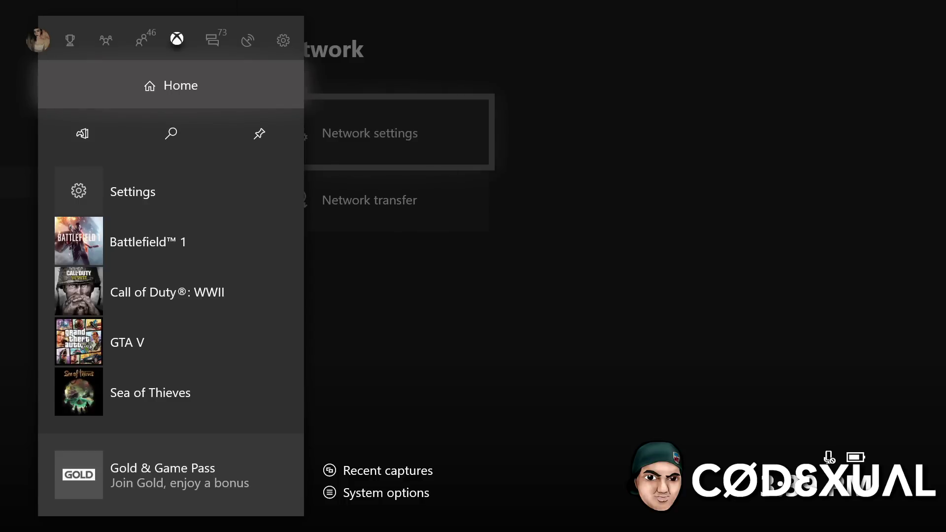
key(Down)
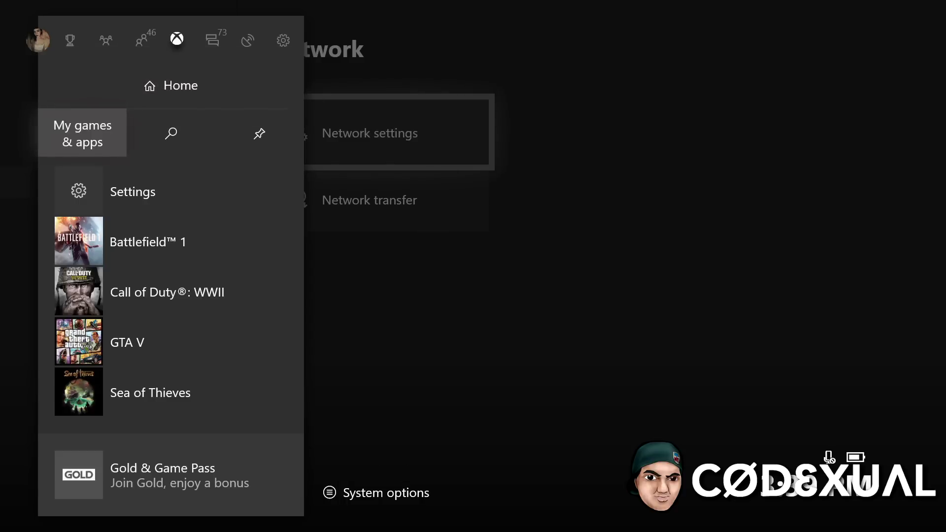
key(Return)
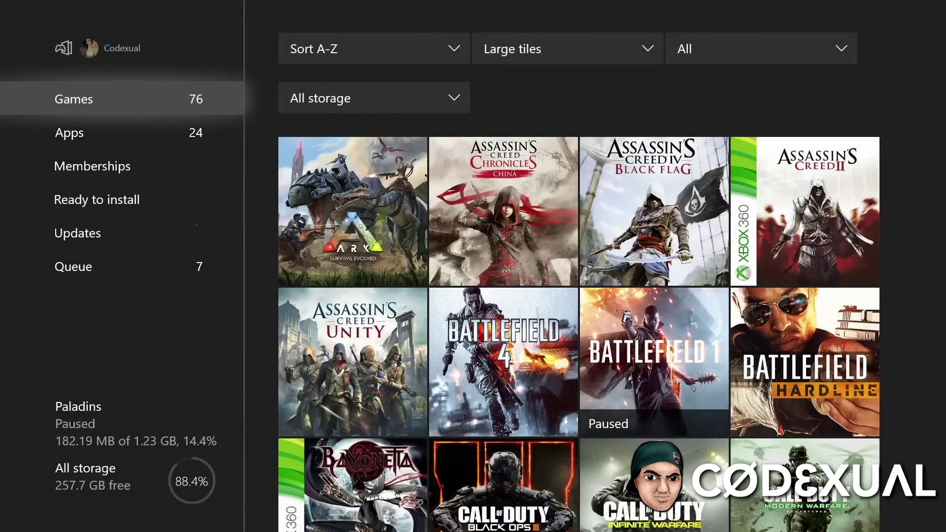
key(Down)
key(Down)
key(Down)
key(Down)
key(Down)
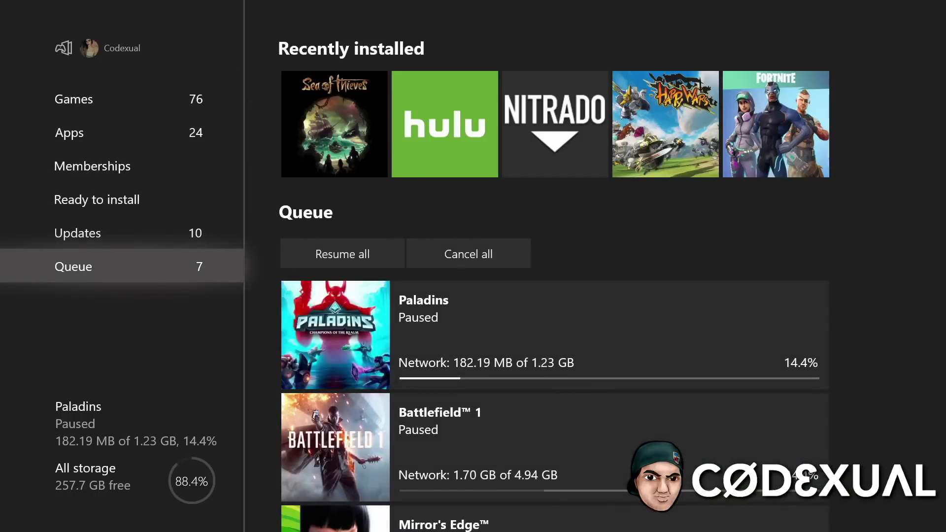
Resume updating the paused Paladins entry at the head of the queue
key(Right)
key(Down)
key(Down)
key(Menu)
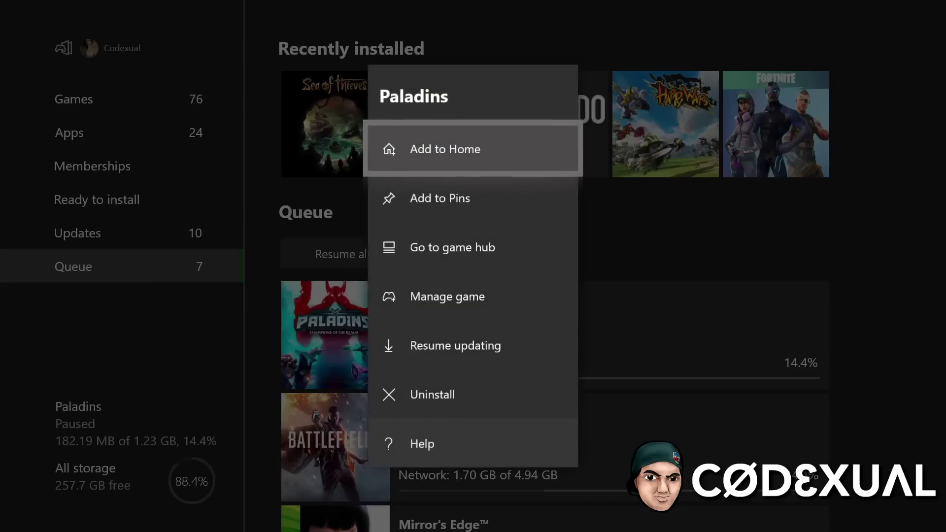
key(Down)
key(Down)
key(Down)
key(Down)
key(Return)
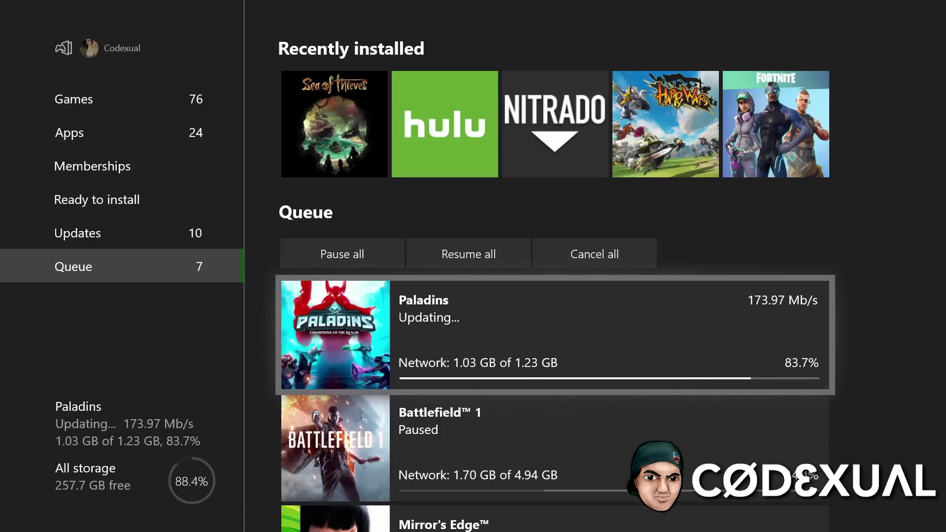
Pause all downloads in the queue at once
key(Up)
key(Right)
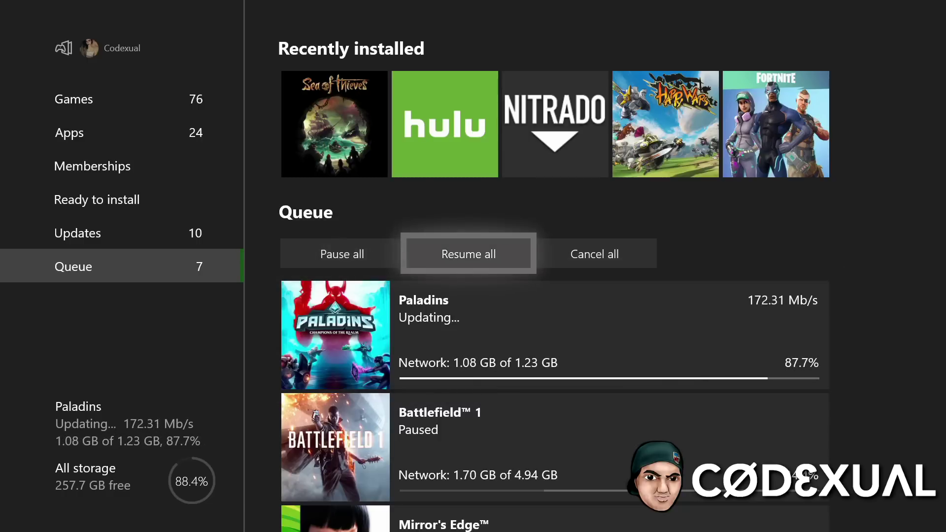
key(Left)
key(Return)
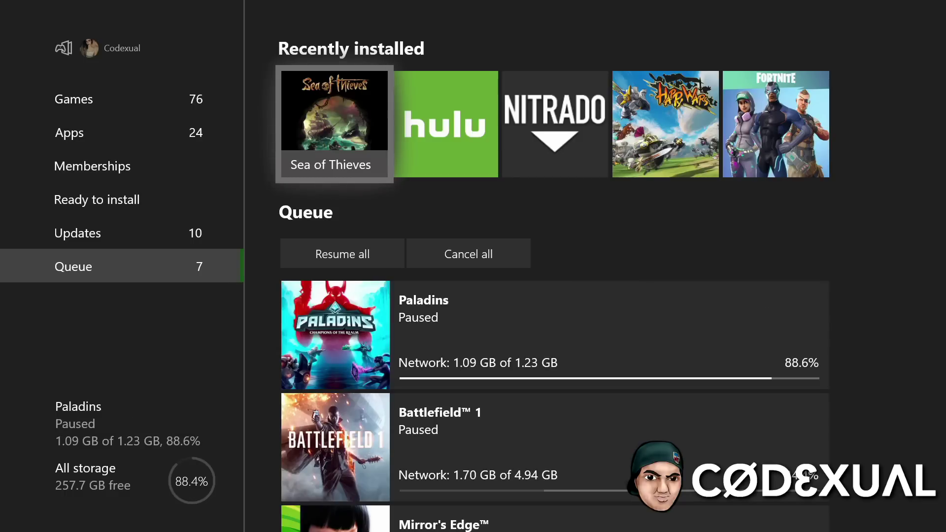